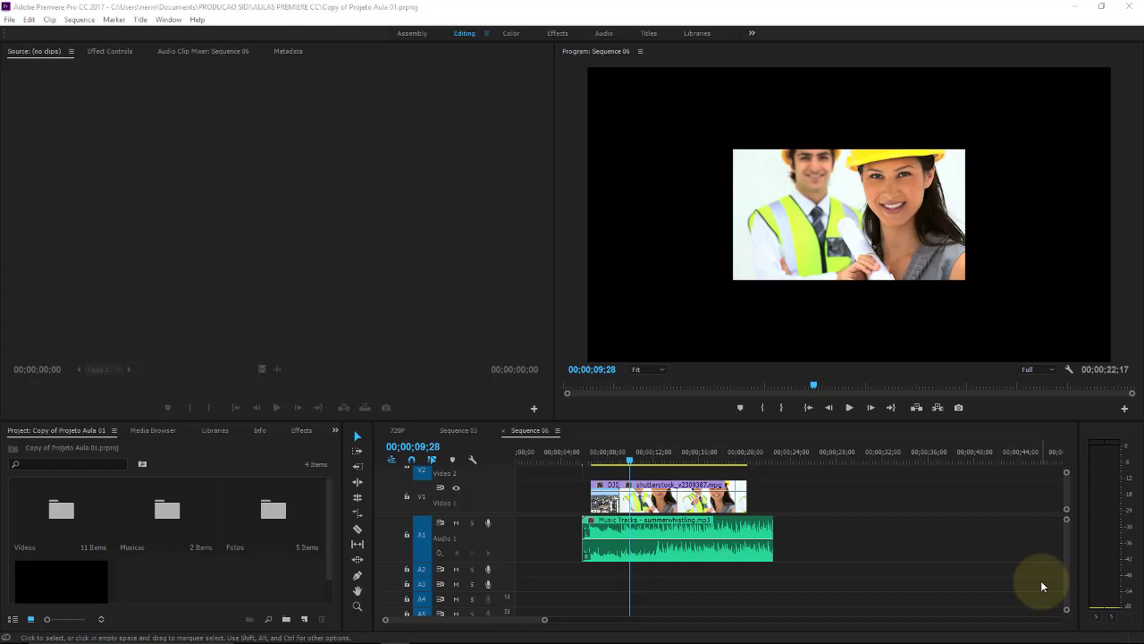
# Step: Scrub the playhead to about 14 seconds and try trimming the shutterstock clip's start
pyautogui.moveTo(563, 506); pyautogui.dragTo(516, 487)
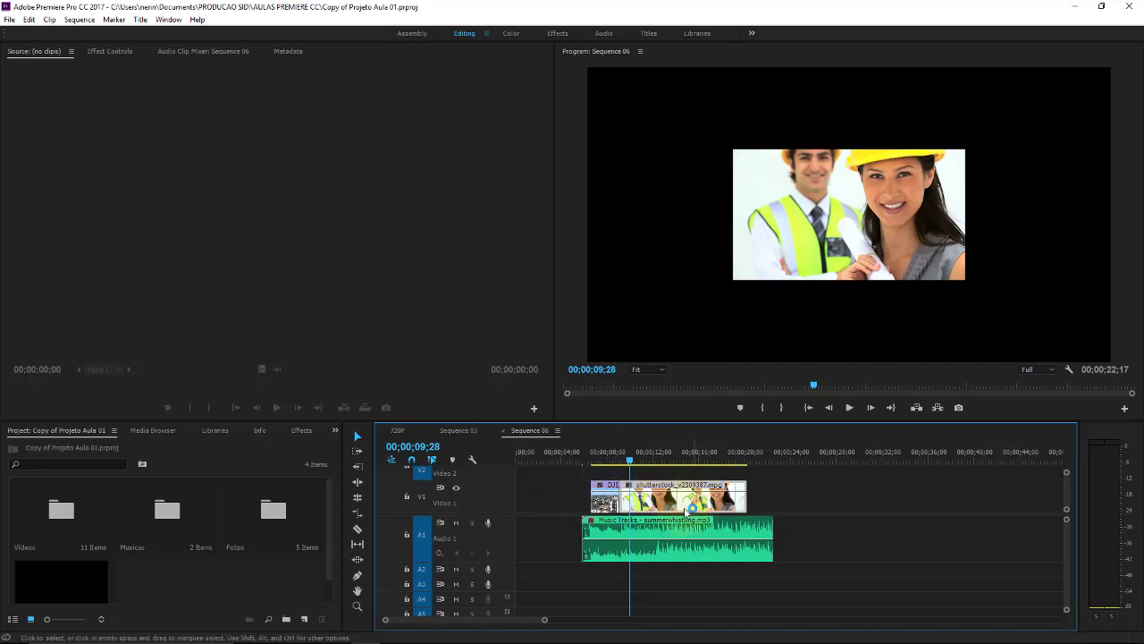
pyautogui.click(661, 530)
pyautogui.click(843, 539)
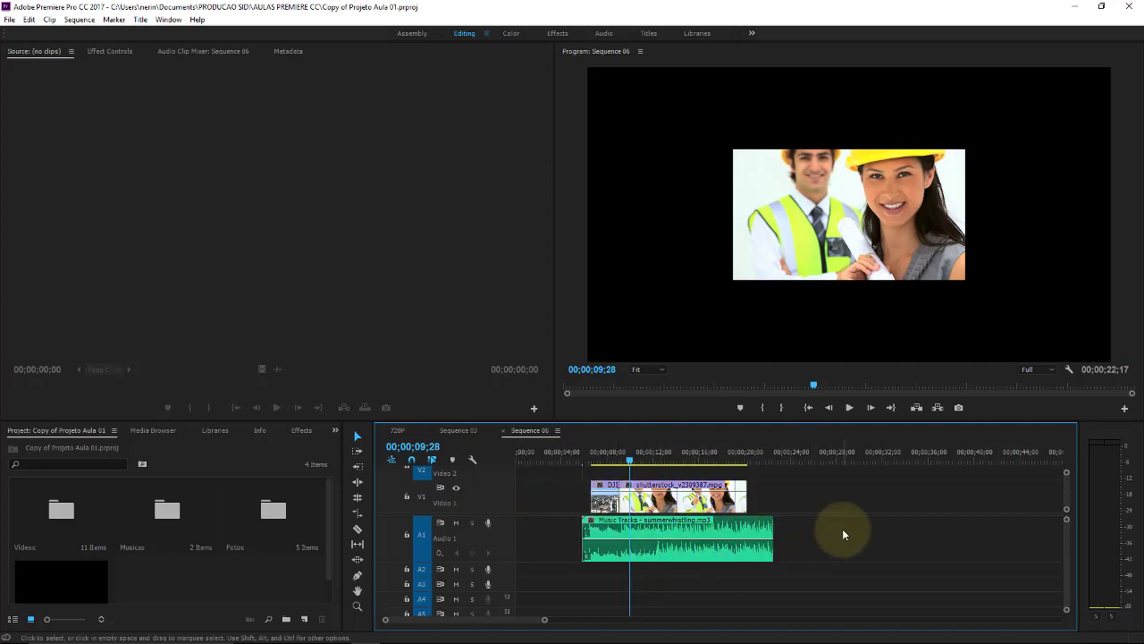
pyautogui.moveTo(630, 463); pyautogui.dragTo(598, 476)
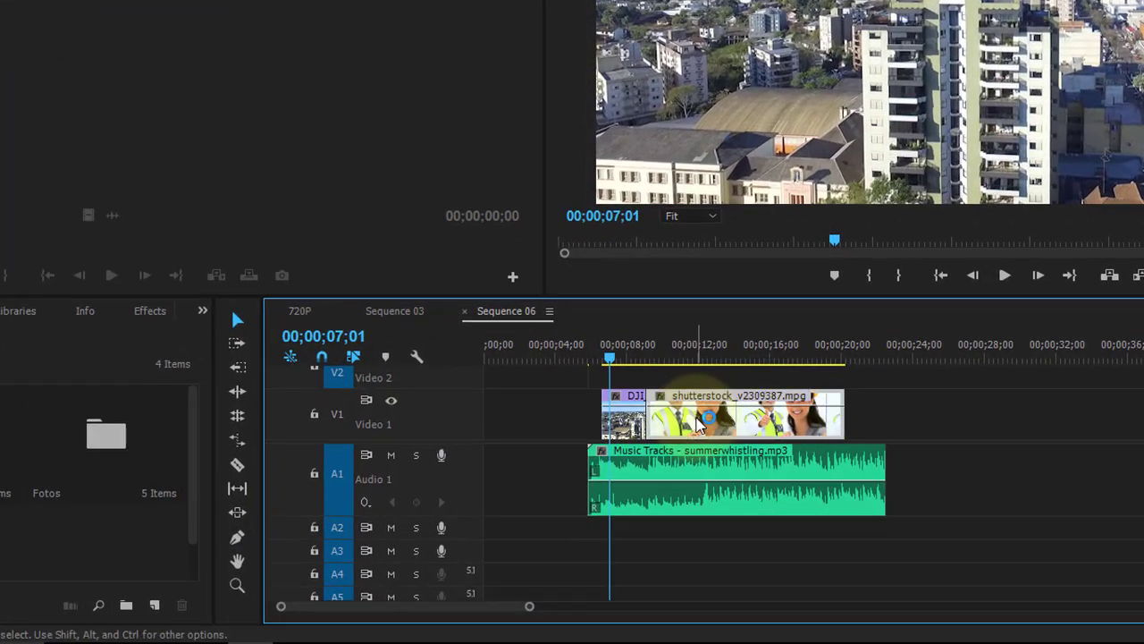
pyautogui.moveTo(623, 364); pyautogui.dragTo(741, 363)
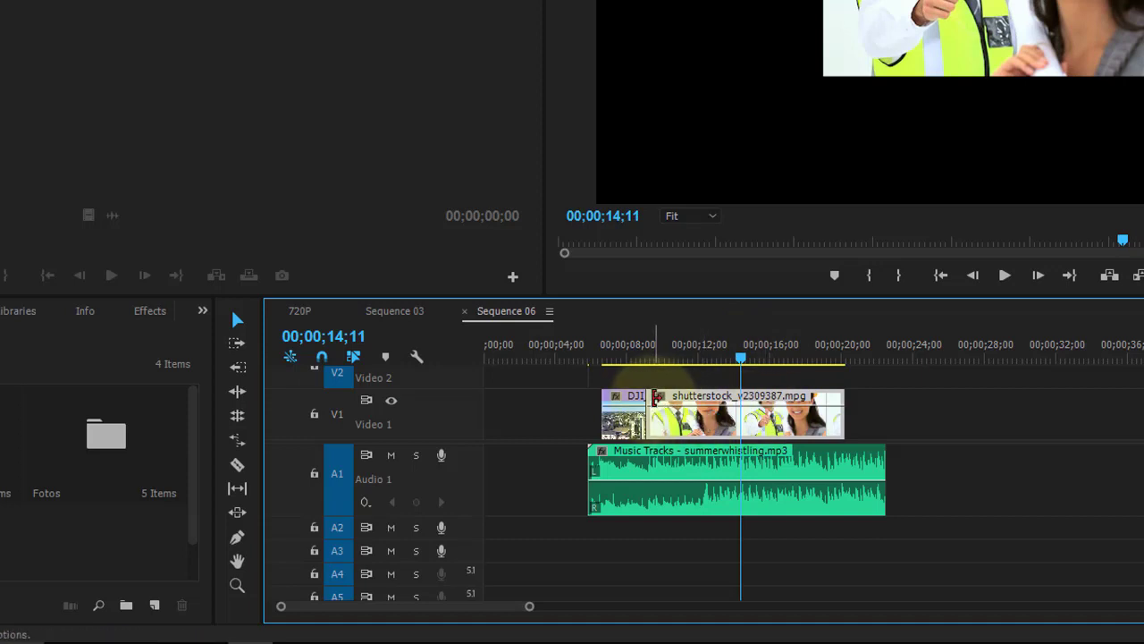
pyautogui.moveTo(663, 396); pyautogui.dragTo(750, 404)
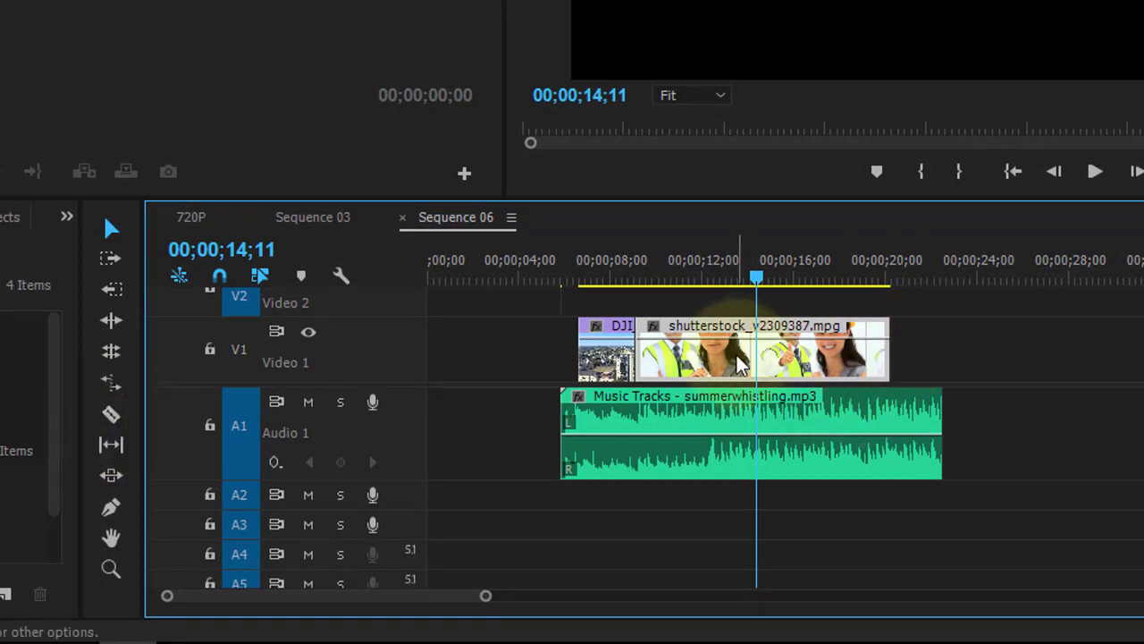
# Step: Split the shutterstock clip on V1 near 18 seconds with the Razor tool
pyautogui.press('c')
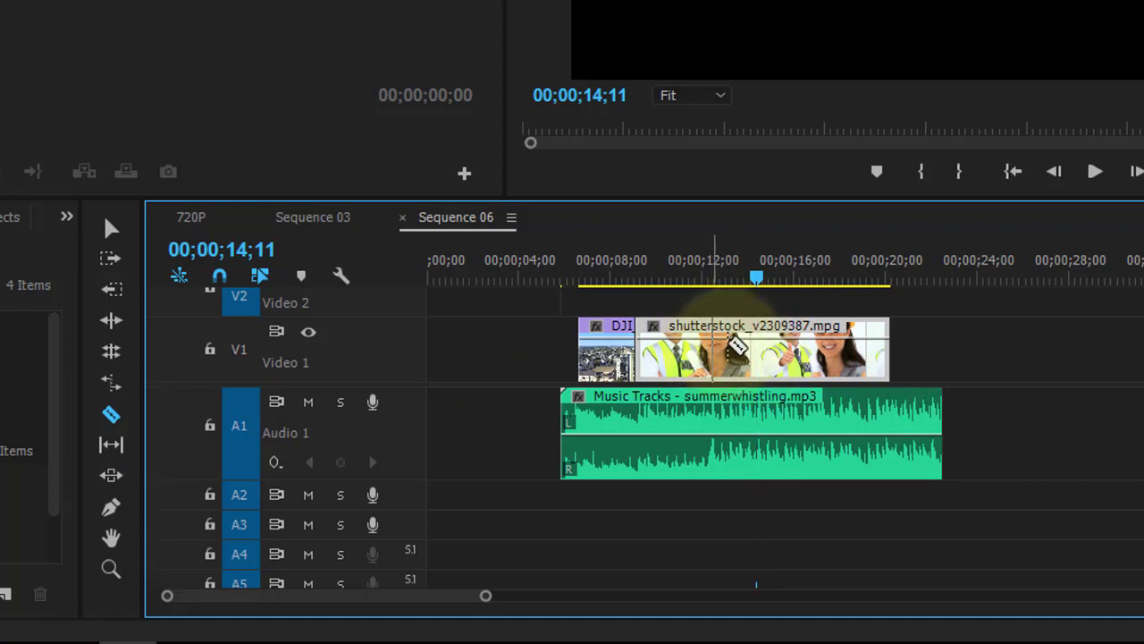
pyautogui.click(849, 339)
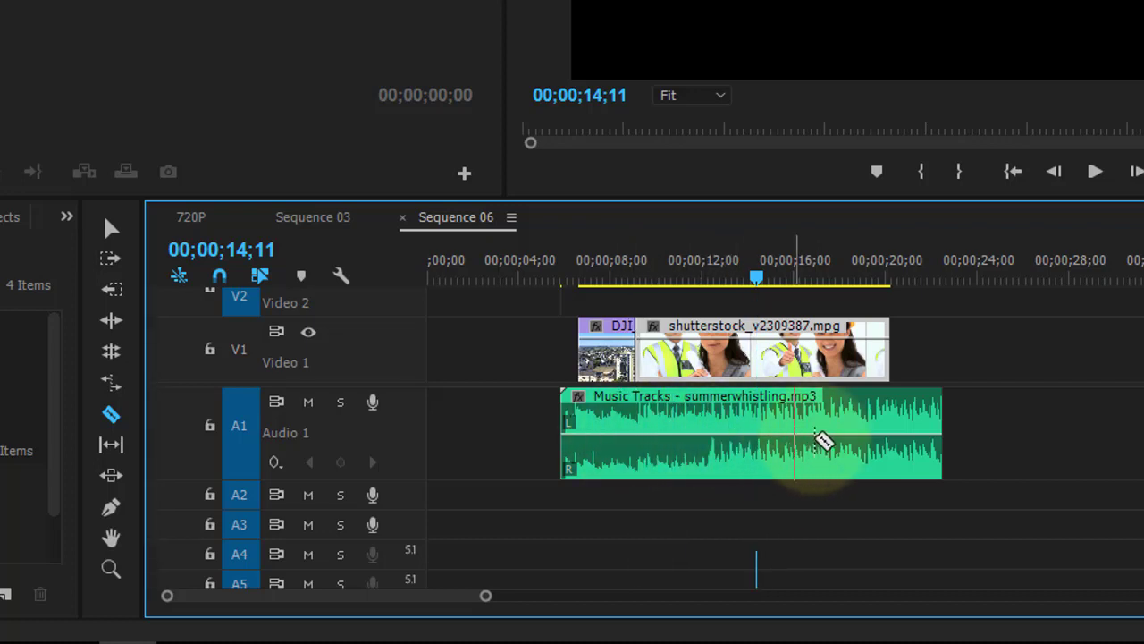
pyautogui.click(829, 354)
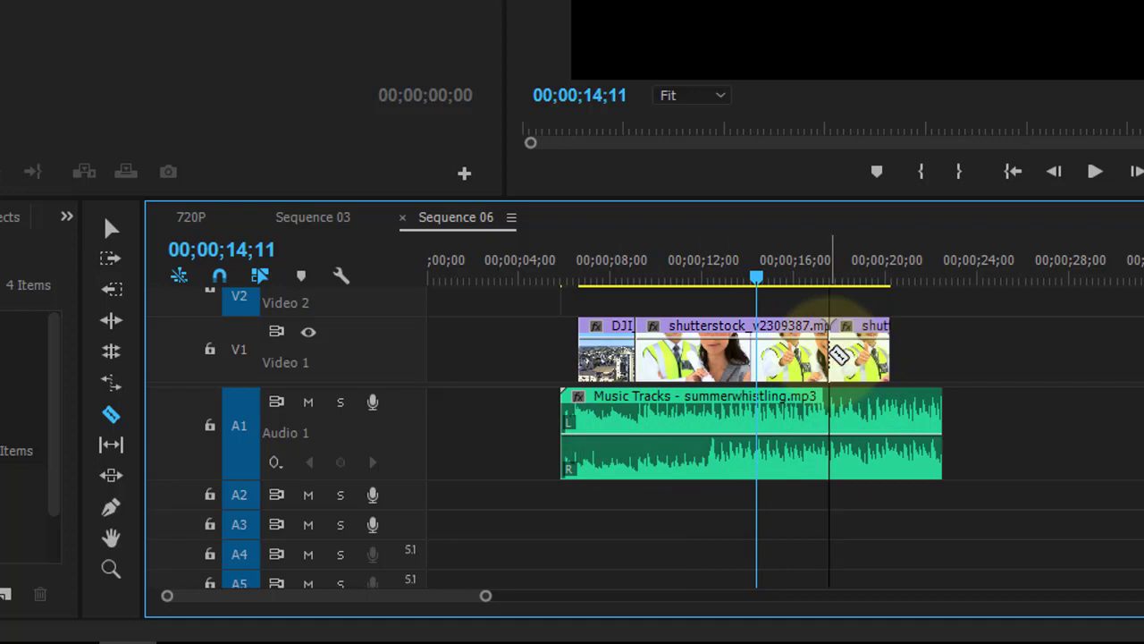
# Step: Cut the summerwhistling.mp3 music clip on A1 into several short pieces
pyautogui.click(729, 426)
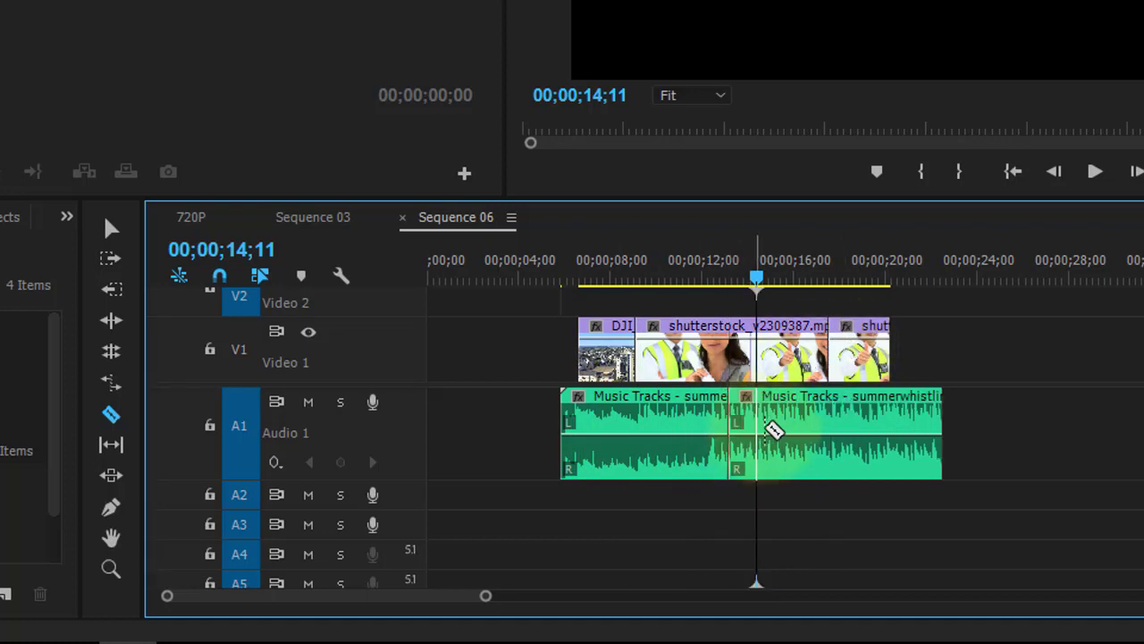
pyautogui.click(766, 429)
pyautogui.click(811, 426)
pyautogui.click(890, 426)
pyautogui.click(635, 427)
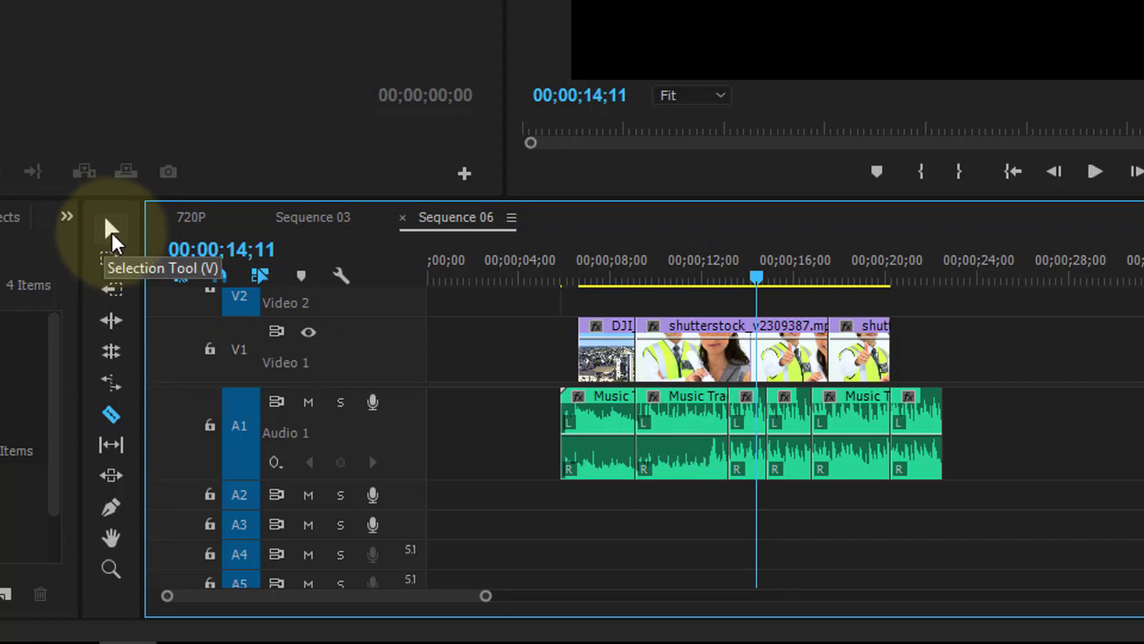
# Step: Move the last shutterstock and music pieces later along the timeline, leaving a gap
pyautogui.click(111, 231)
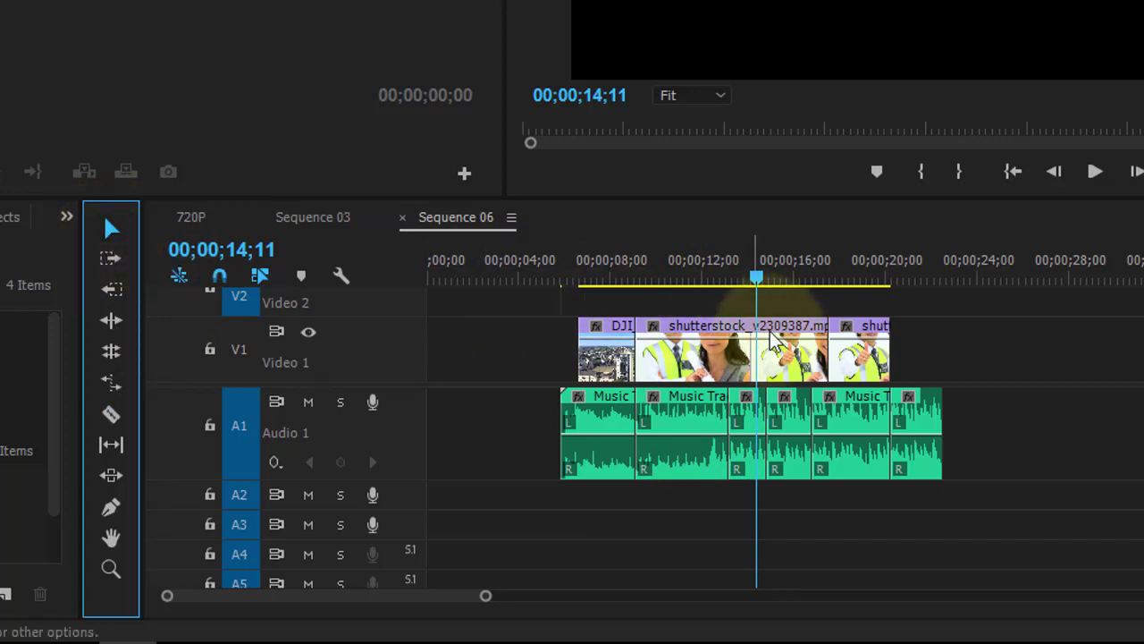
pyautogui.click(873, 366)
pyautogui.moveTo(863, 367); pyautogui.dragTo(976, 366)
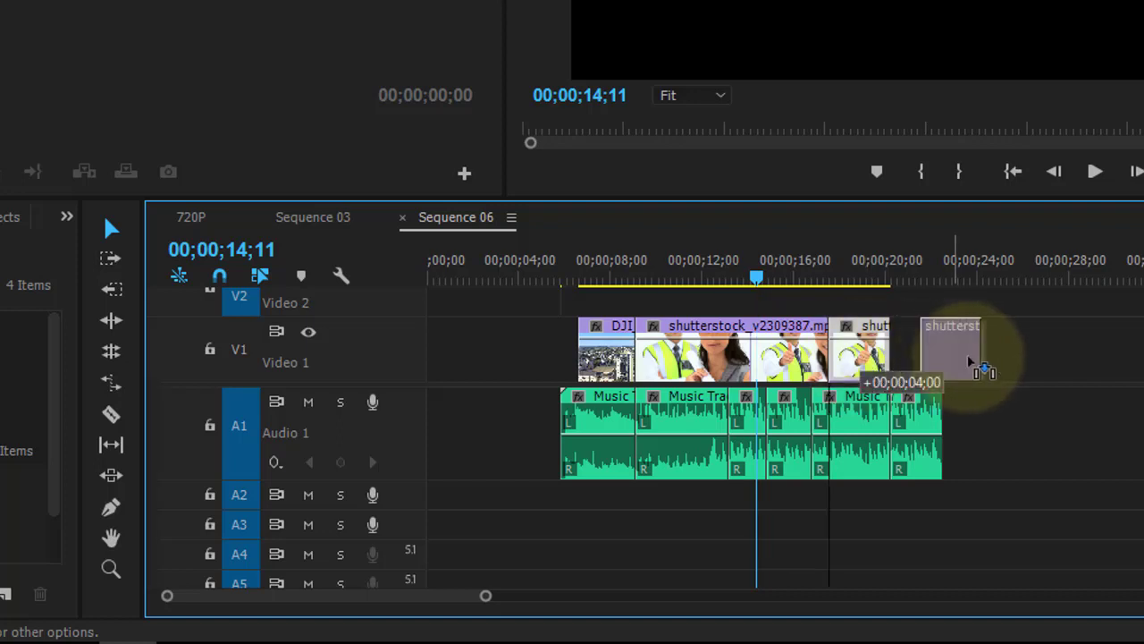
pyautogui.moveTo(838, 369); pyautogui.dragTo(901, 369)
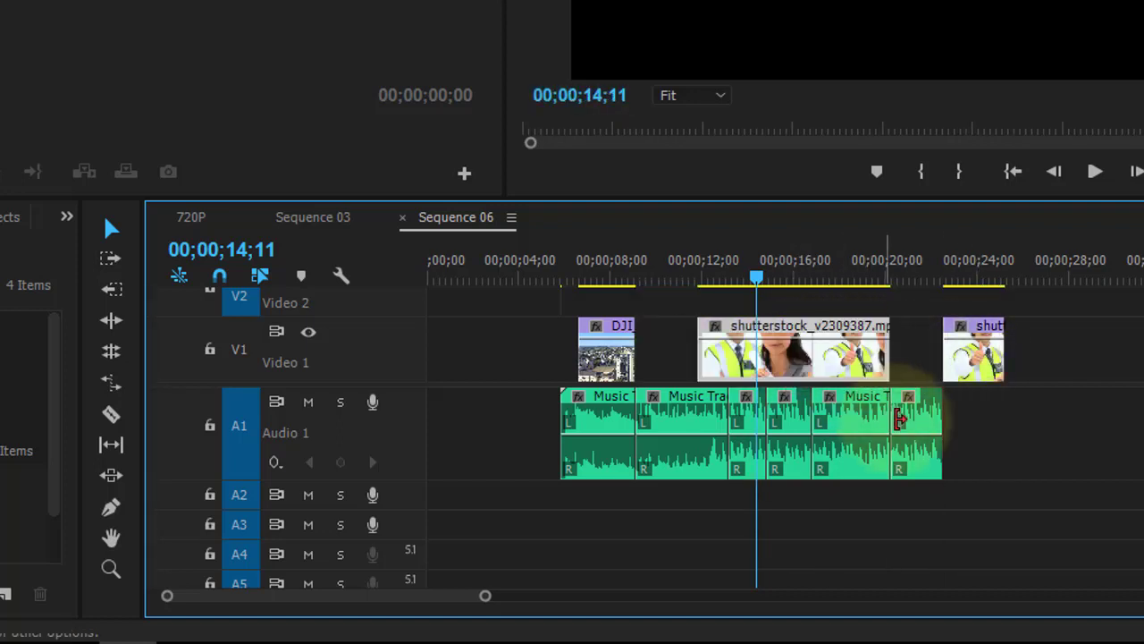
pyautogui.moveTo(905, 463); pyautogui.dragTo(1020, 463)
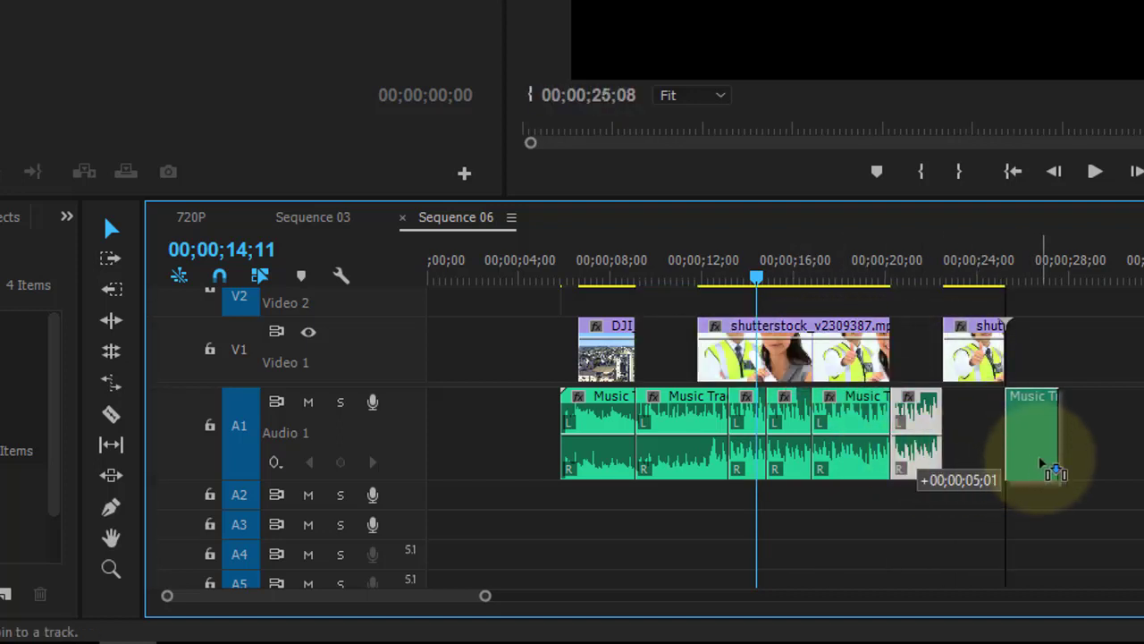
pyautogui.moveTo(836, 431)
pyautogui.mouseDown()
pyautogui.moveTo(932, 434)
pyautogui.moveTo(894, 434)
pyautogui.mouseUp()
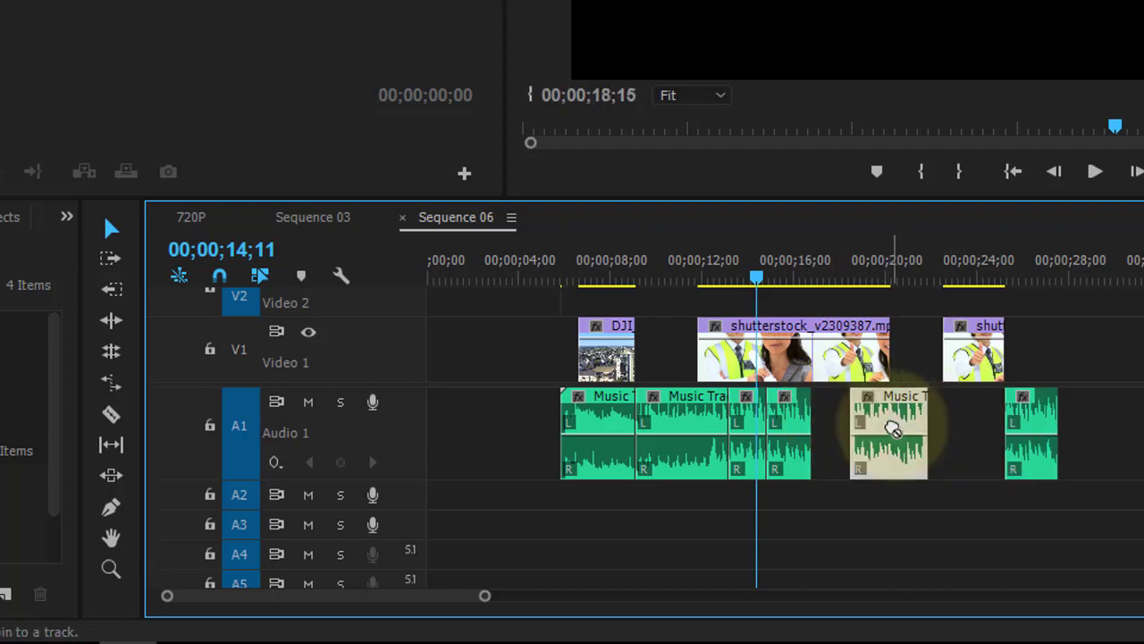
# Step: Delete all music pieces after the first and stretch the remaining music clip longer
pyautogui.moveTo(1118, 404); pyautogui.dragTo(688, 481)
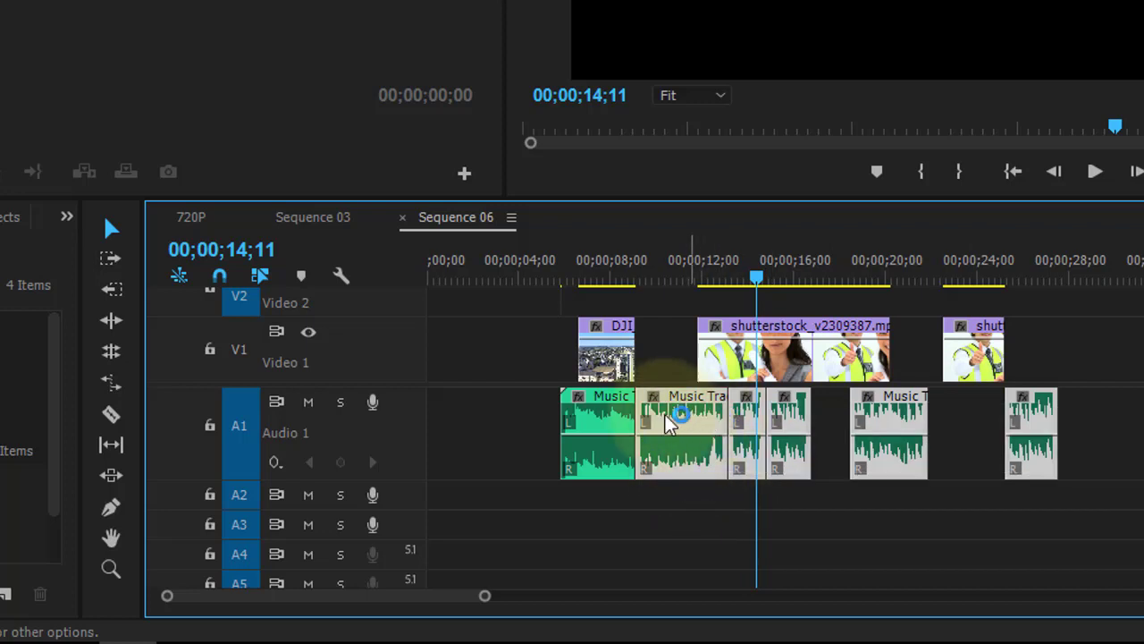
pyautogui.press('Delete')
pyautogui.moveTo(640, 413); pyautogui.dragTo(1041, 407)
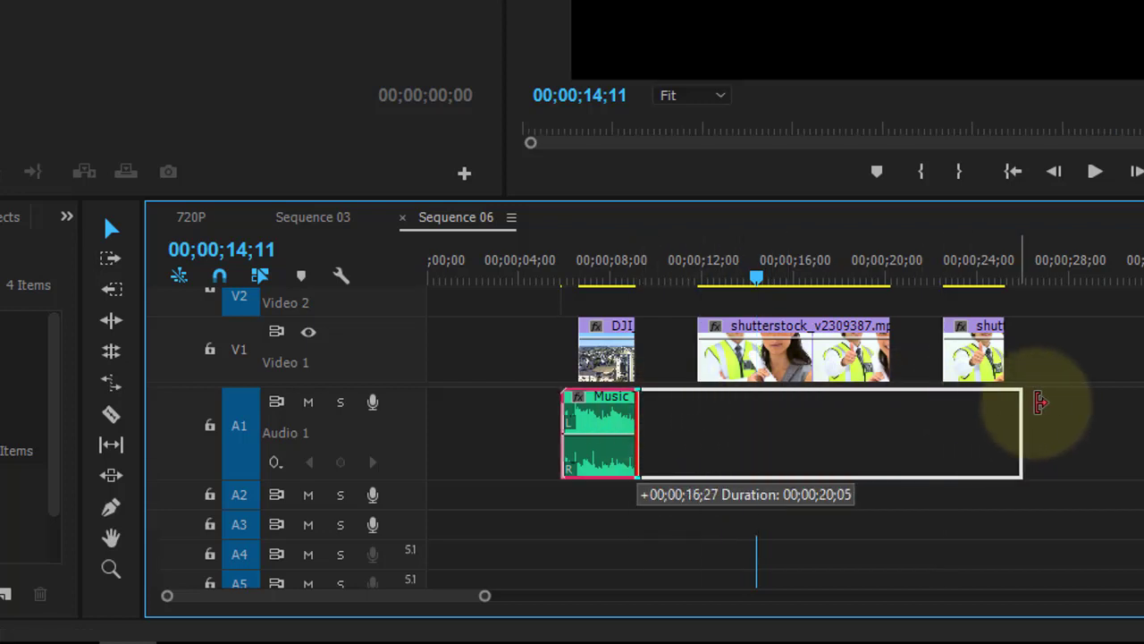
# Step: Delete the last shutterstock piece, then undo deleting the shutterstock clip
pyautogui.press('Delete')
pyautogui.click(795, 344)
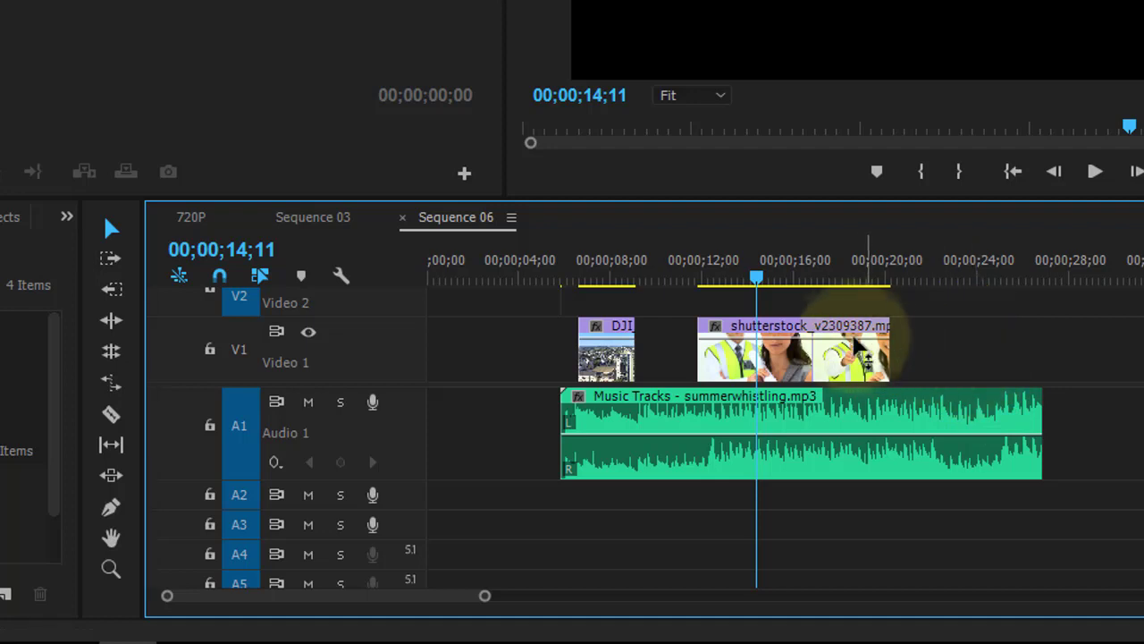
pyautogui.press('Delete')
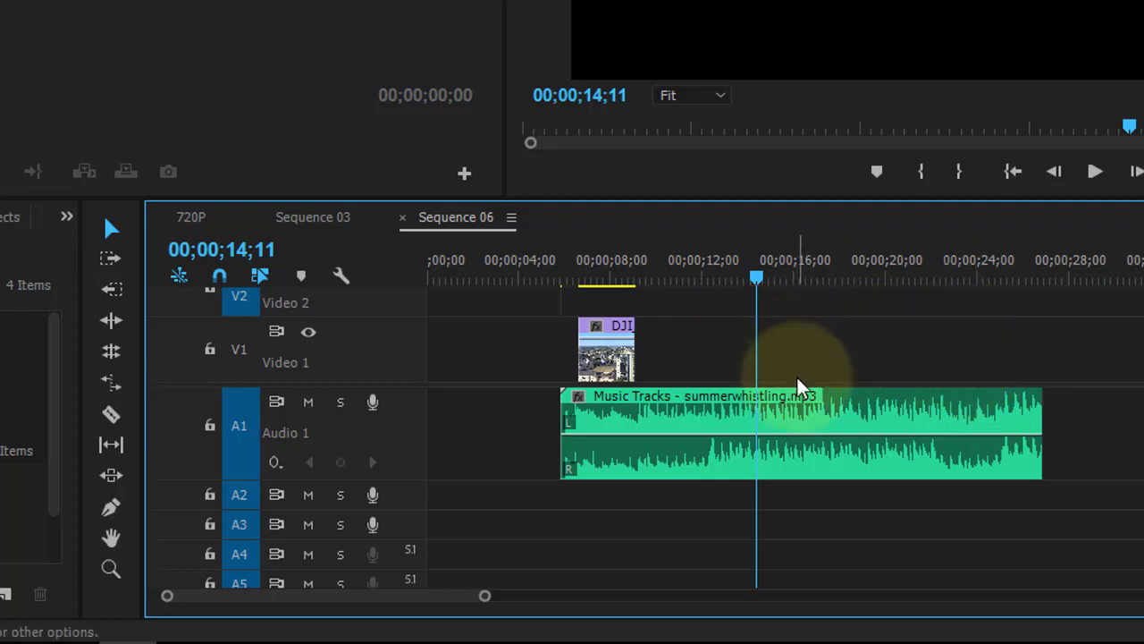
pyautogui.hotkey('ctrl', 'z')
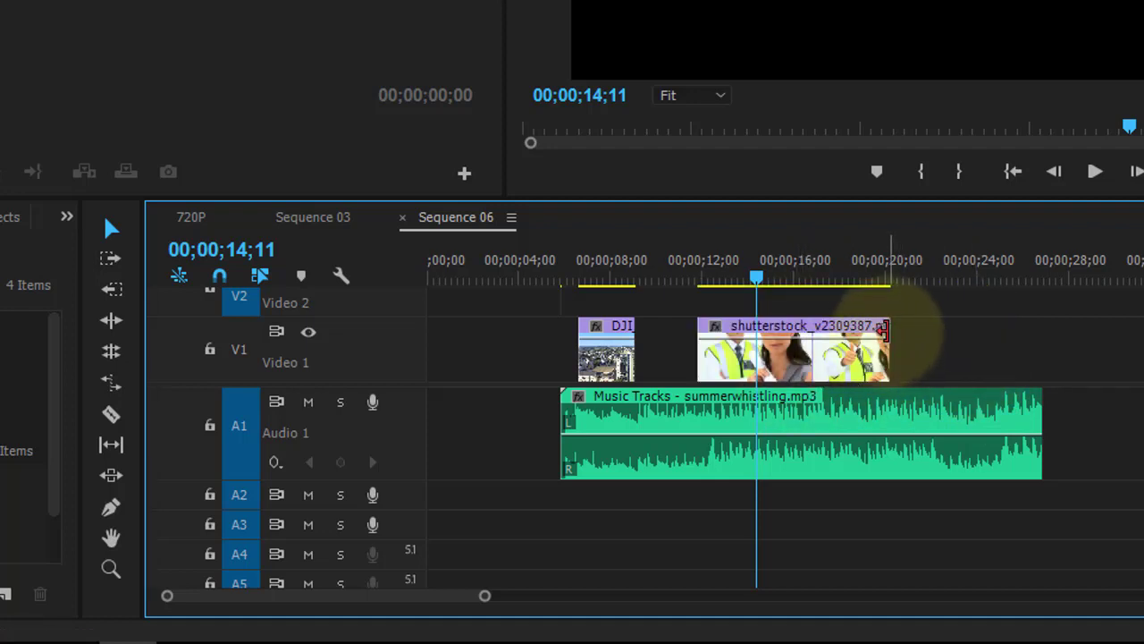
# Step: Extend the shutterstock clip to about 22 seconds and razor off and delete the music's short tail
pyautogui.moveTo(885, 329); pyautogui.dragTo(1041, 329)
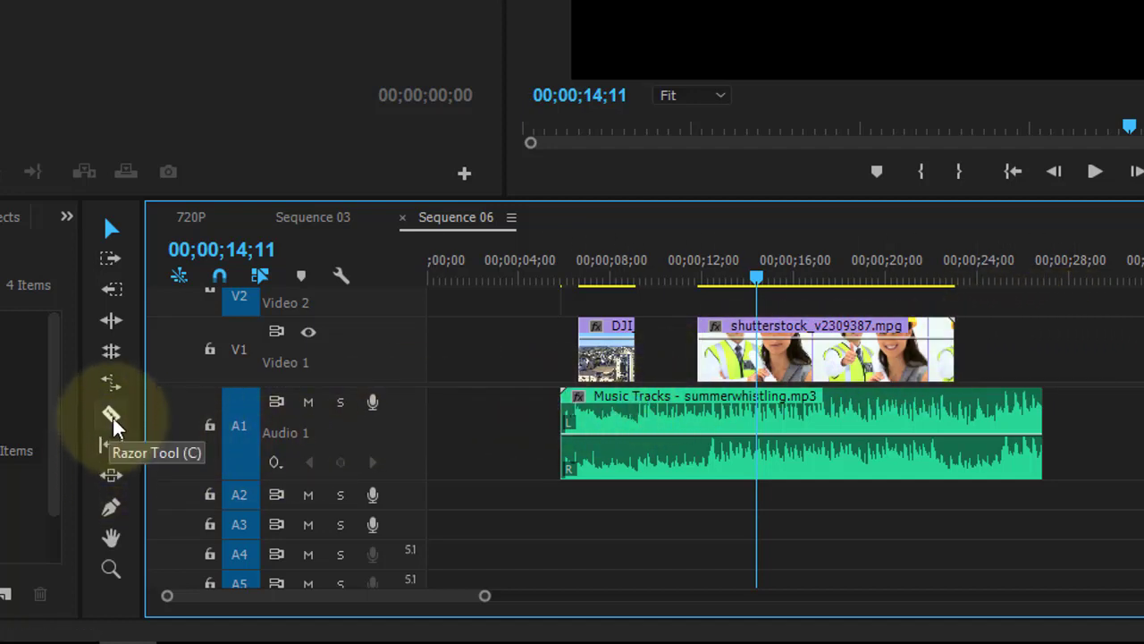
pyautogui.click(110, 415)
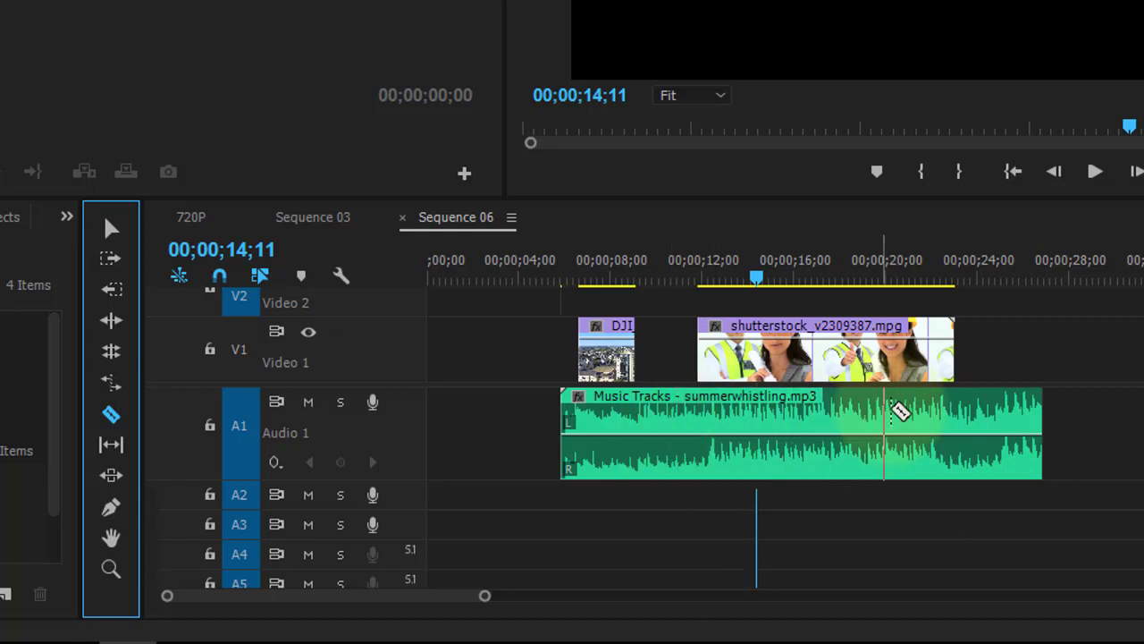
pyautogui.click(994, 438)
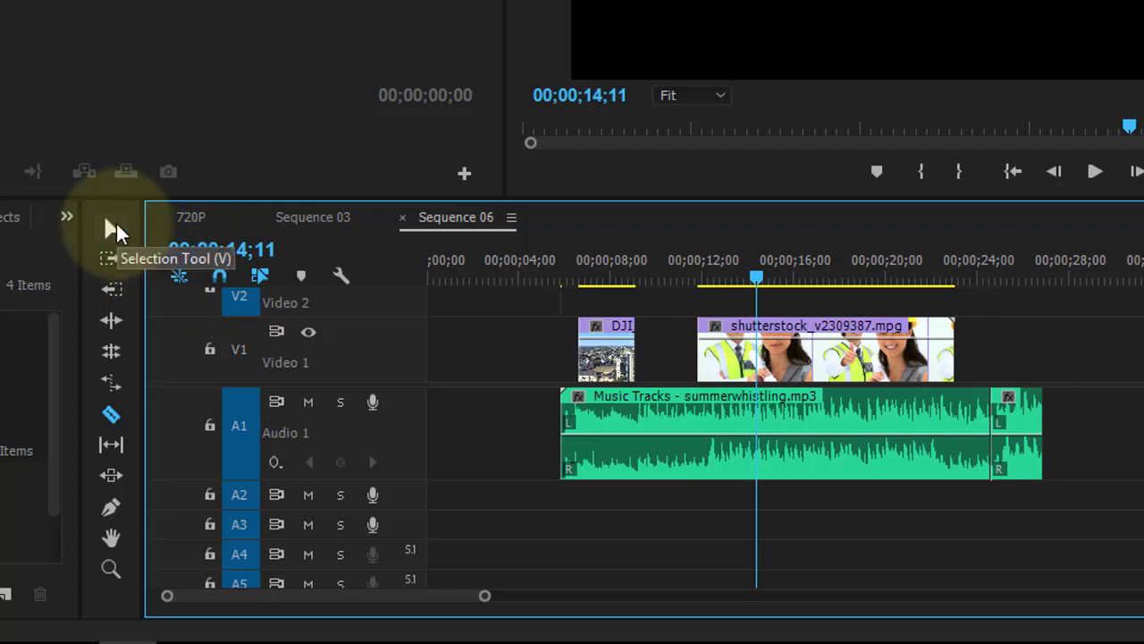
pyautogui.click(115, 223)
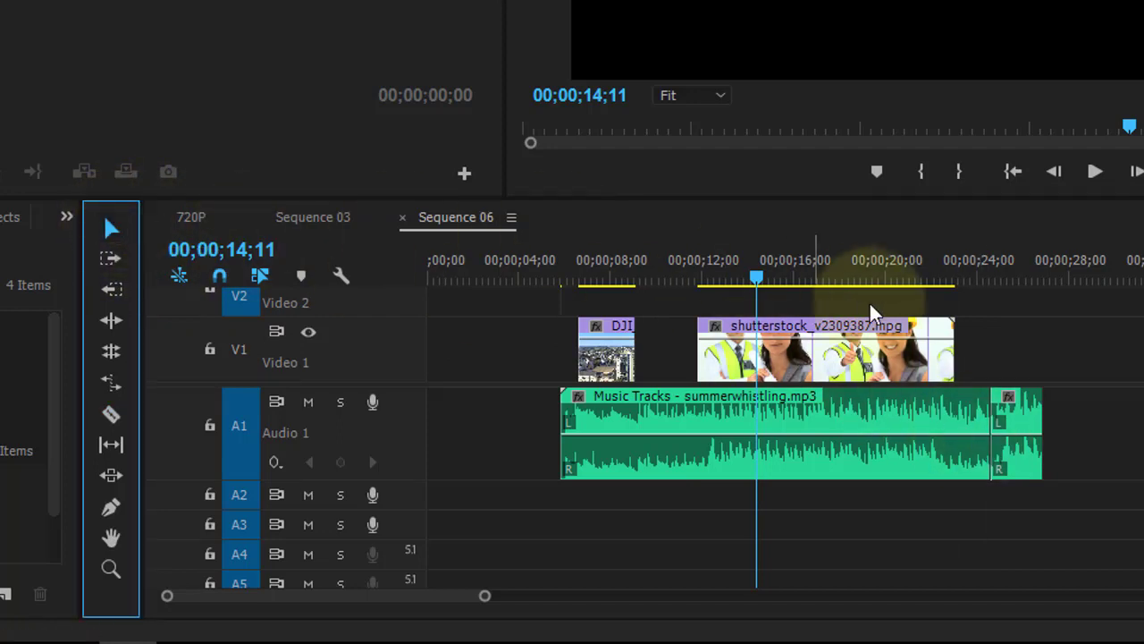
pyautogui.click(1022, 429)
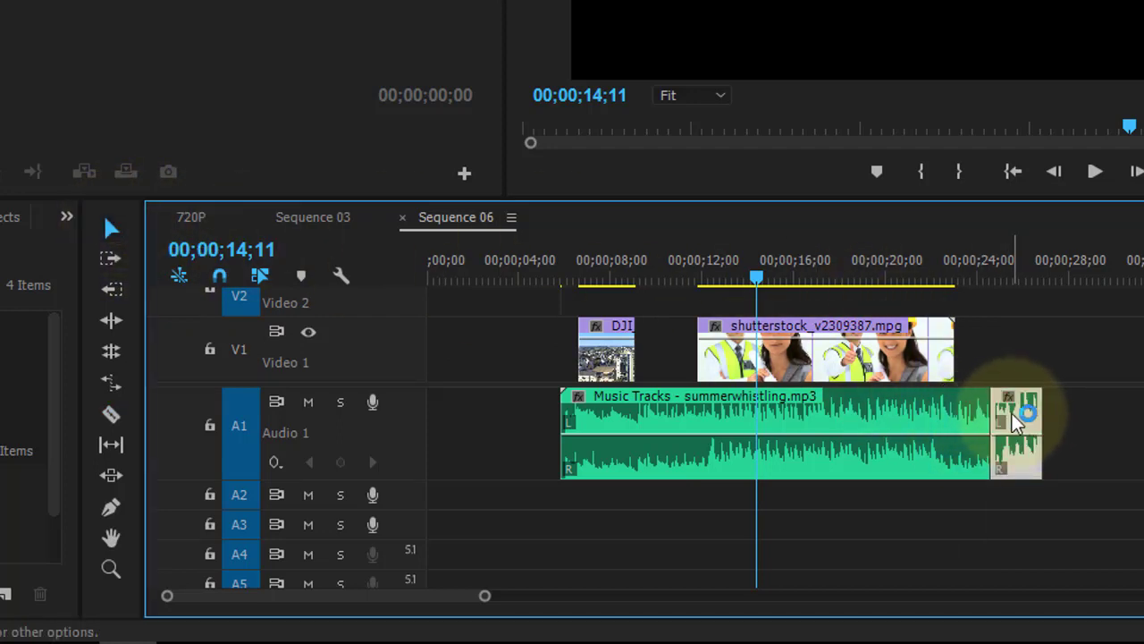
pyautogui.press('Delete')
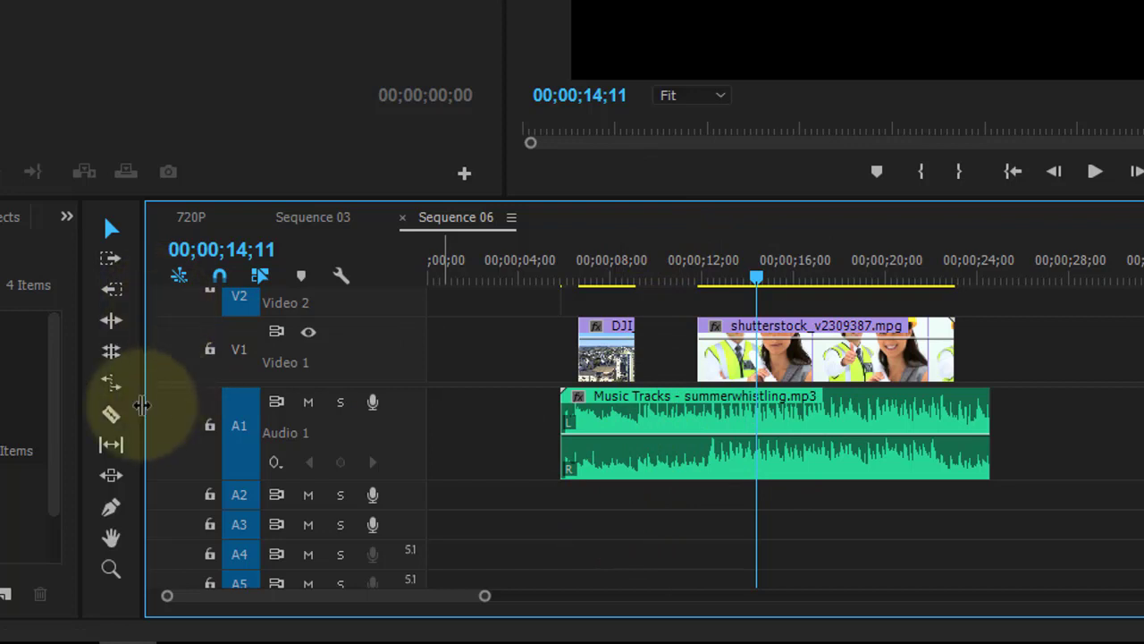
# Step: Razor-cut summerwhistling.mp3 on Audio 1 at about 00;00;10;00
pyautogui.click(111, 414)
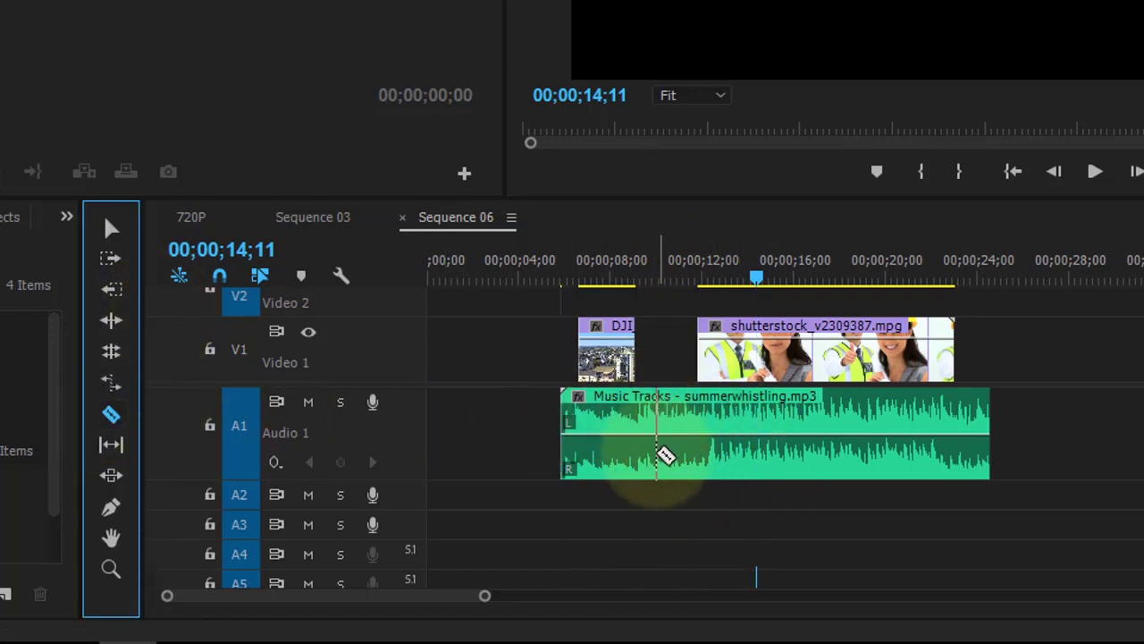
pyautogui.click(668, 456)
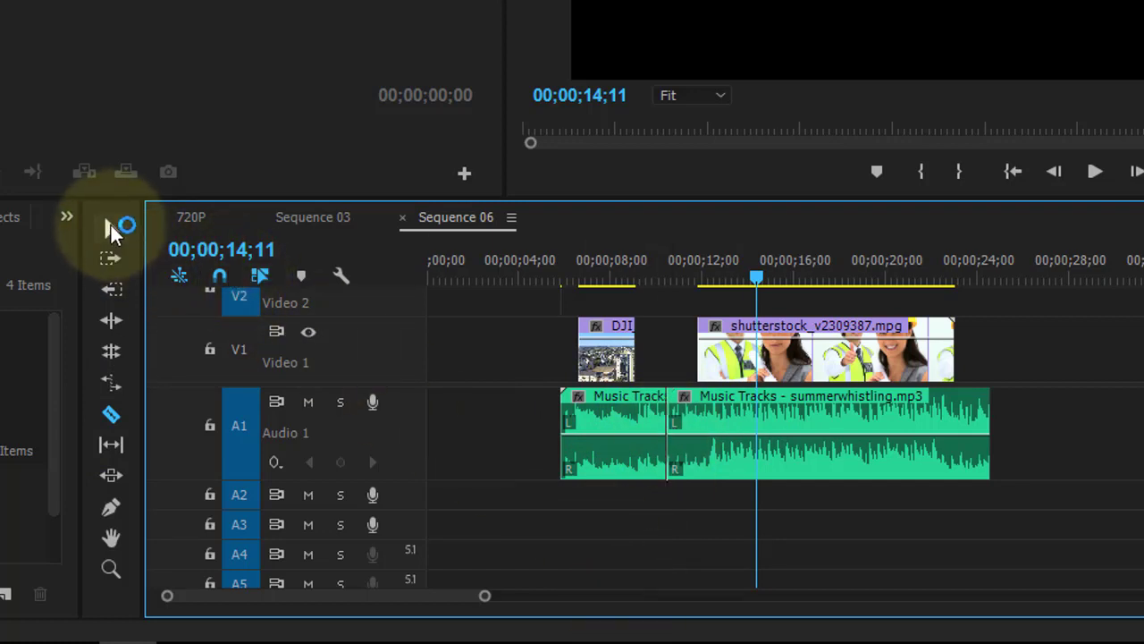
pyautogui.click(111, 229)
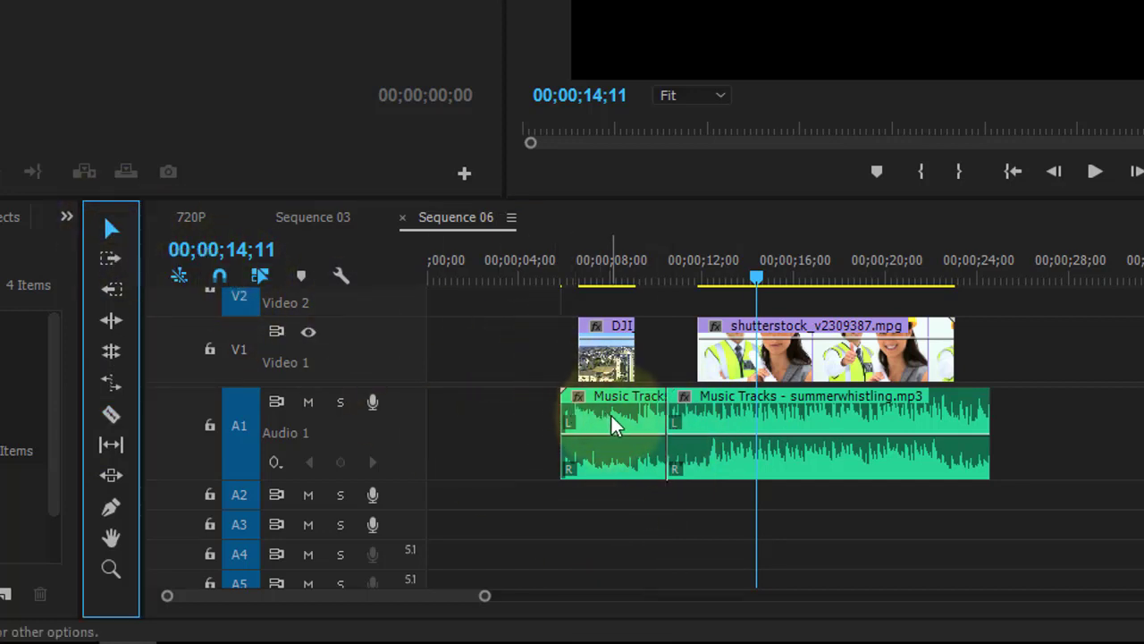
pyautogui.click(111, 414)
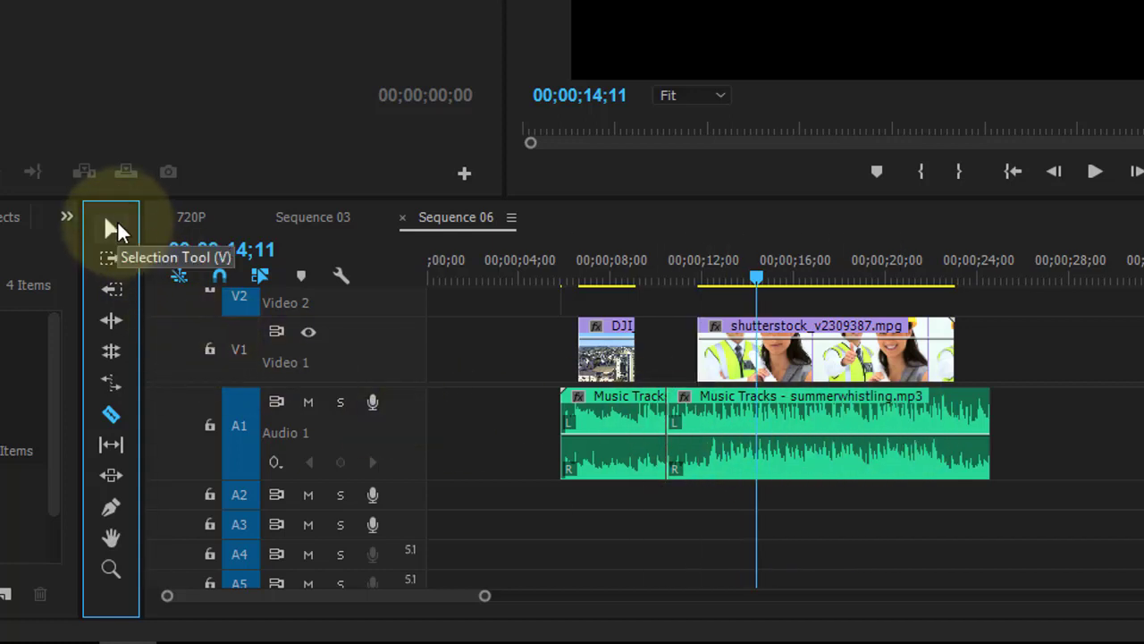
pyautogui.click(117, 224)
pyautogui.click(634, 416)
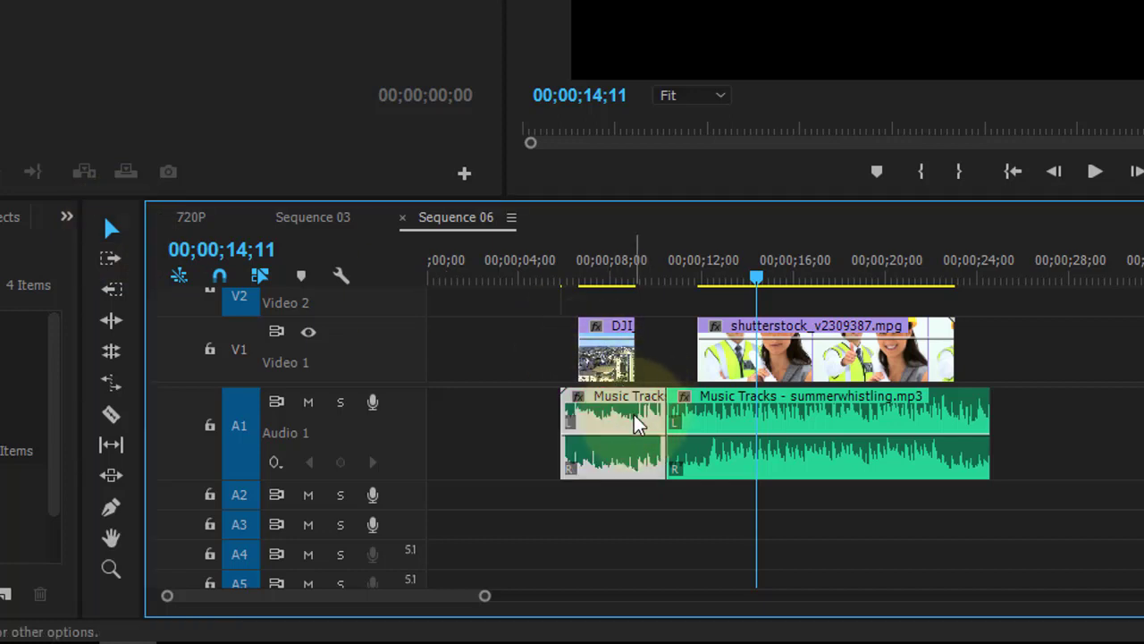
pyautogui.click(740, 421)
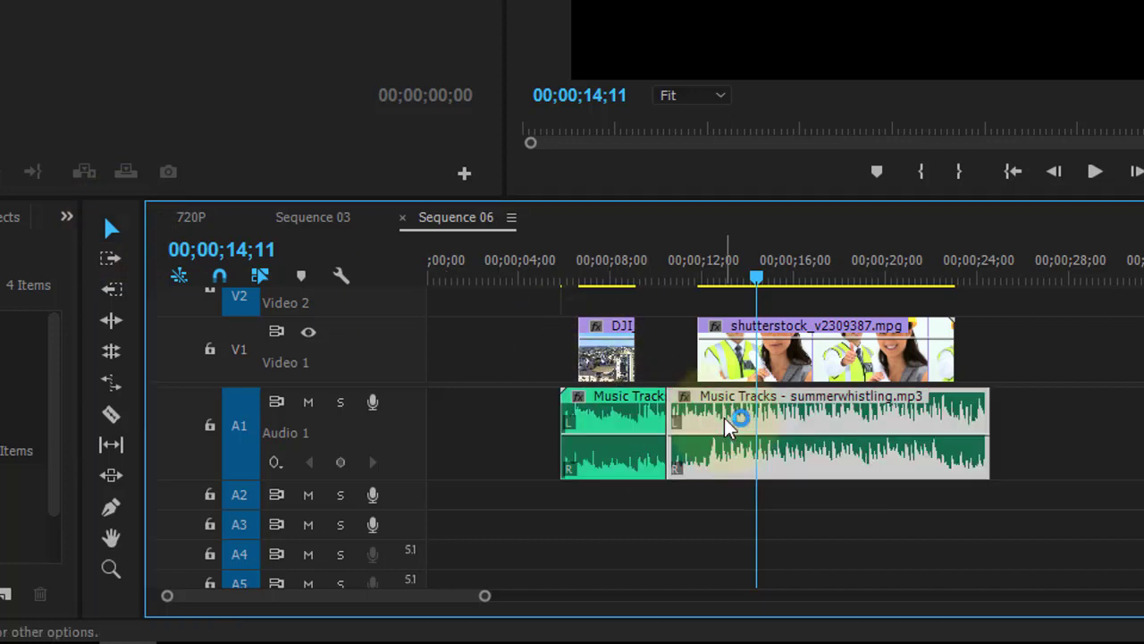
pyautogui.click(604, 426)
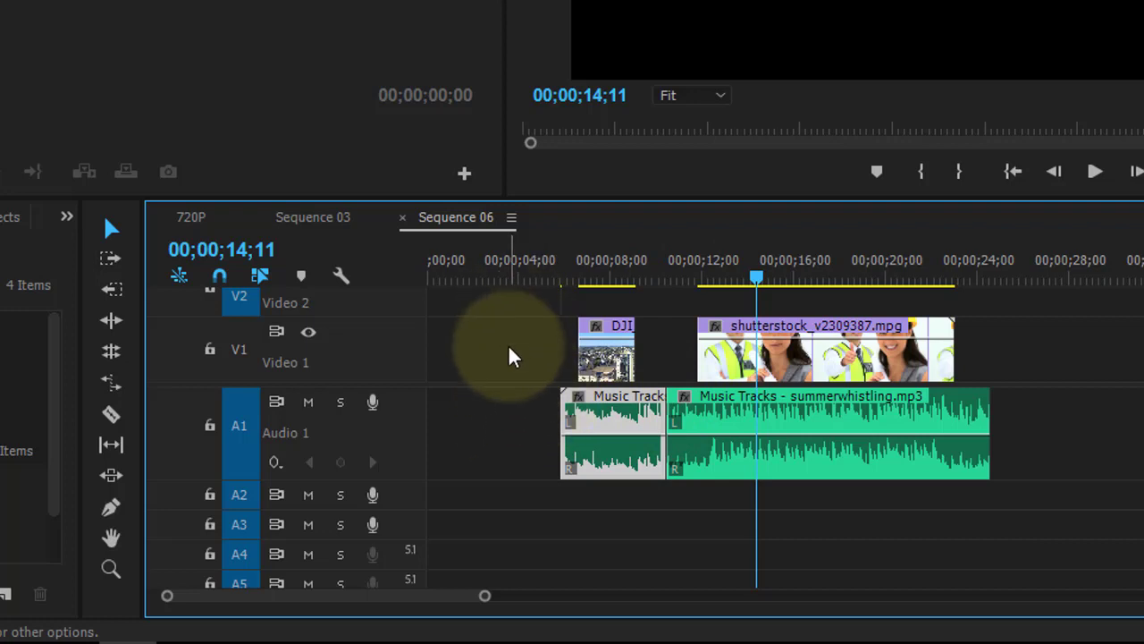
# Step: Delete the short opening music piece on Audio 1
pyautogui.moveTo(488, 335); pyautogui.dragTo(644, 460)
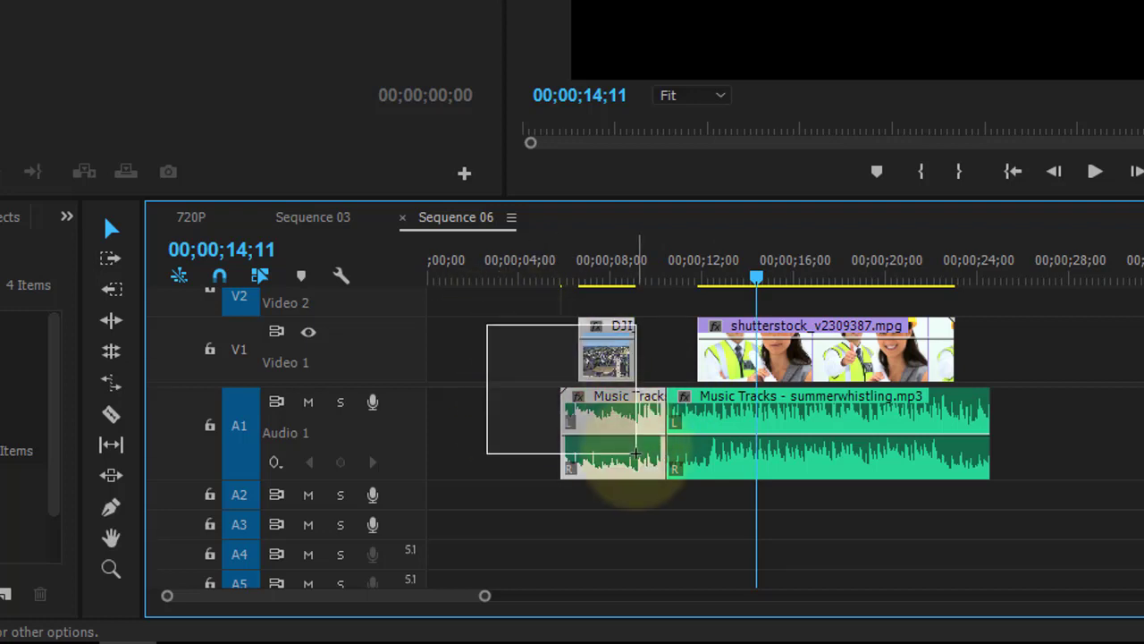
pyautogui.click(1074, 316)
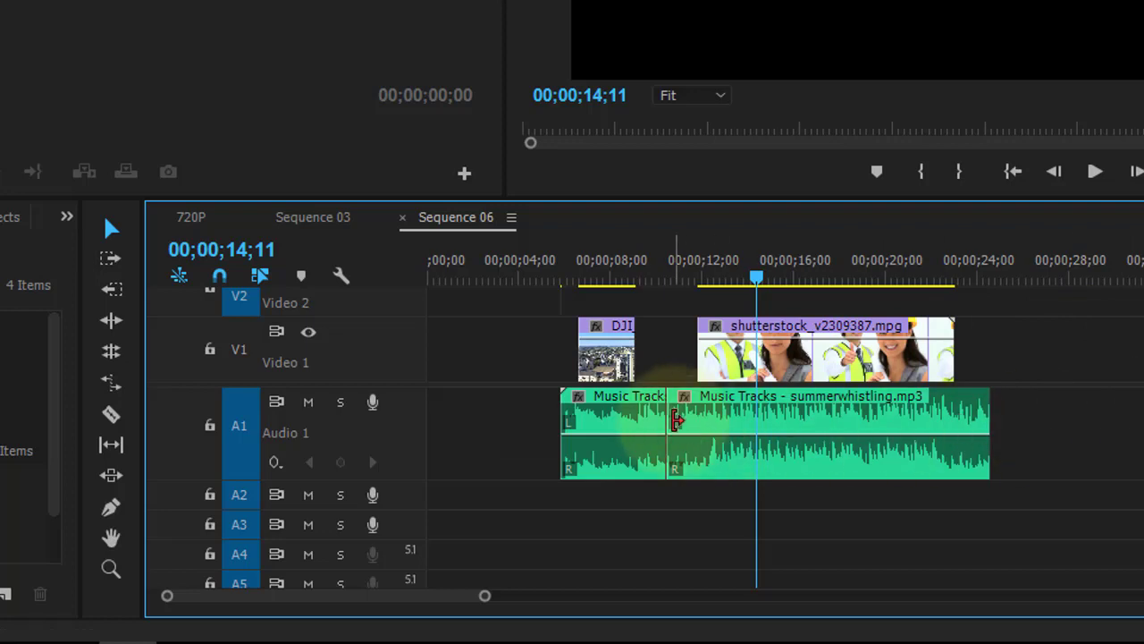
pyautogui.click(630, 424)
pyautogui.press('Delete')
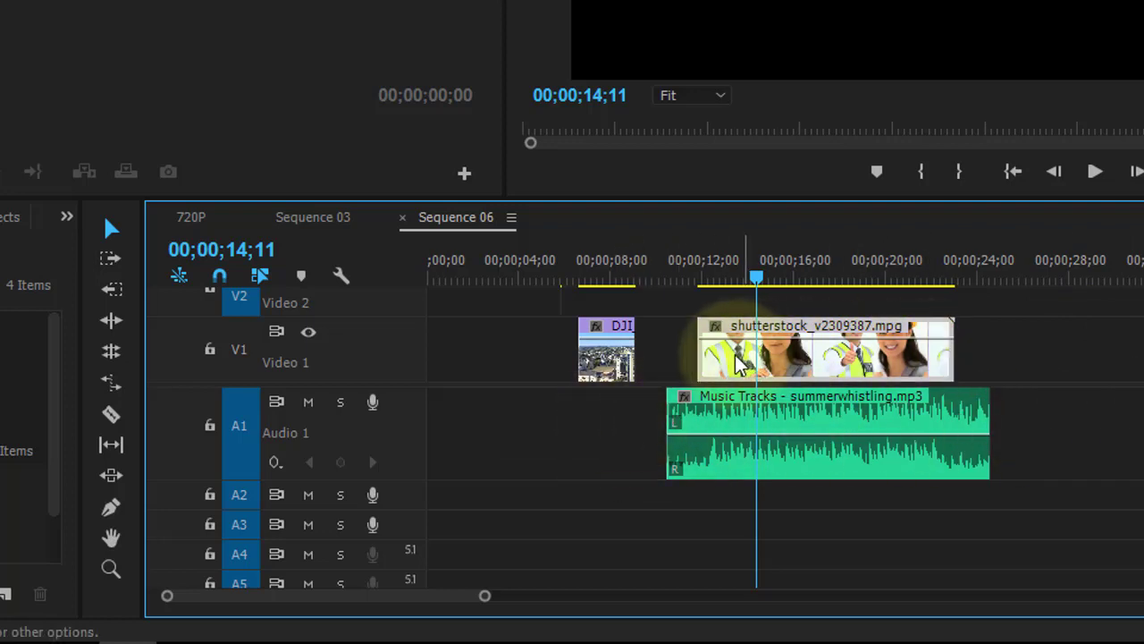
# Step: Delete the DJI clip from Video 1
pyautogui.moveTo(518, 353); pyautogui.dragTo(616, 360)
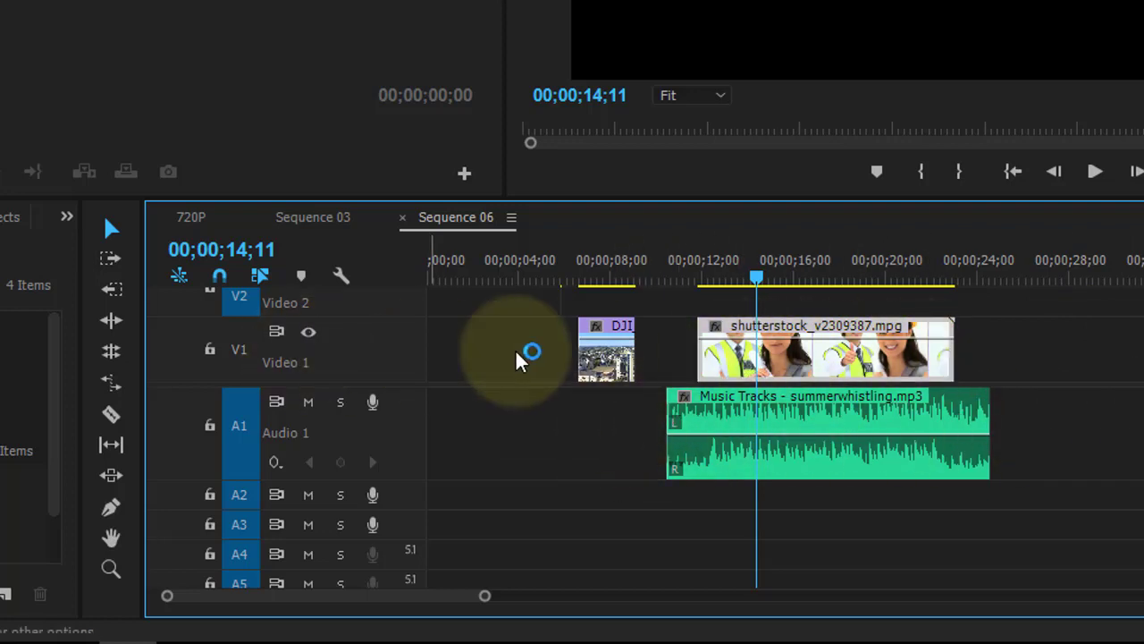
pyautogui.click(606, 357)
pyautogui.press('Delete')
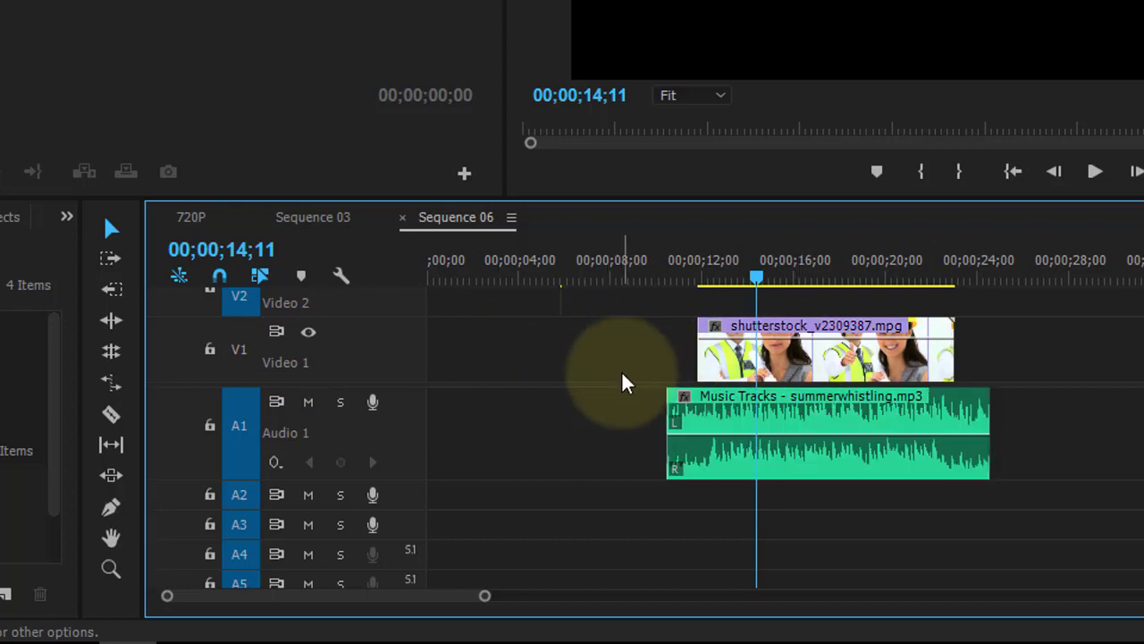